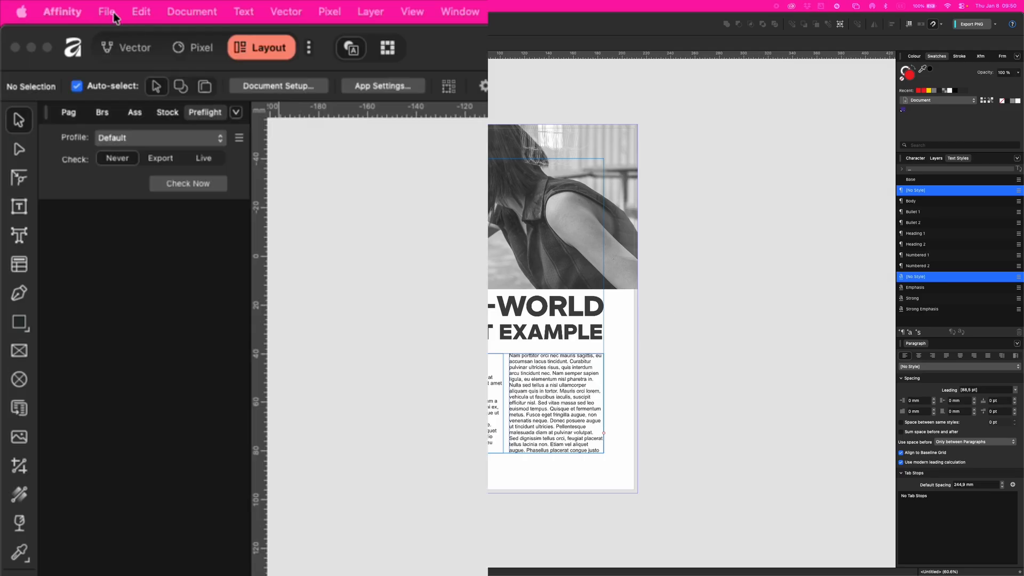
- Start exporting the document with the PDF (for print) preset and set the compatibility to PDF/X-1a:2003
click(53, 5)
mouse_move(109, 227)
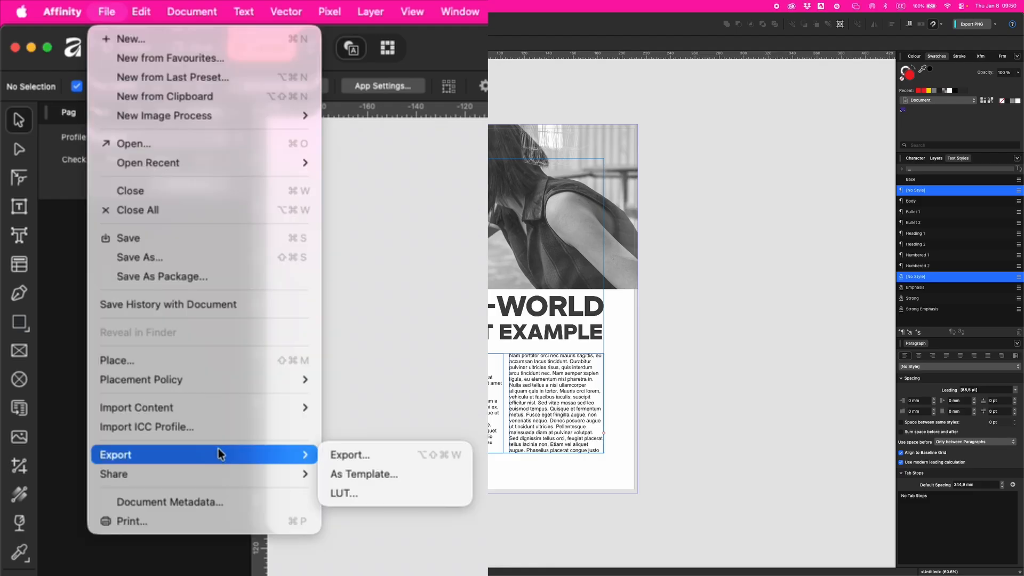
click(398, 457)
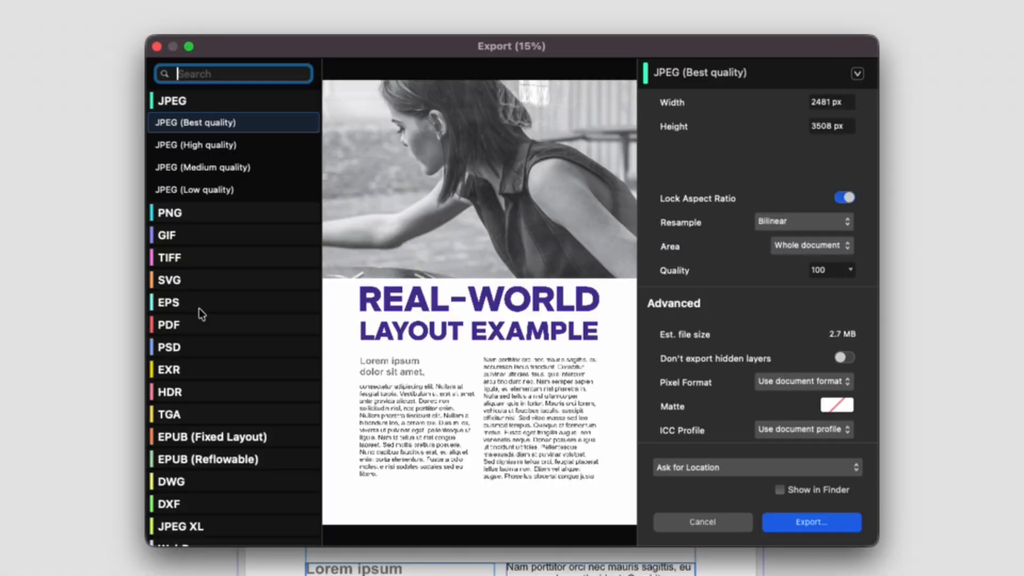
click(194, 326)
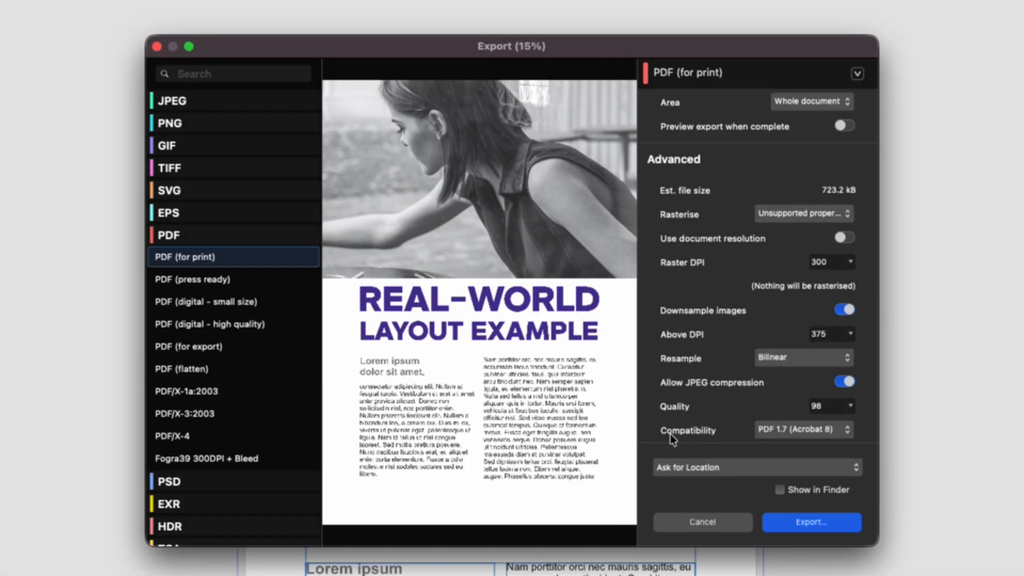
click(766, 432)
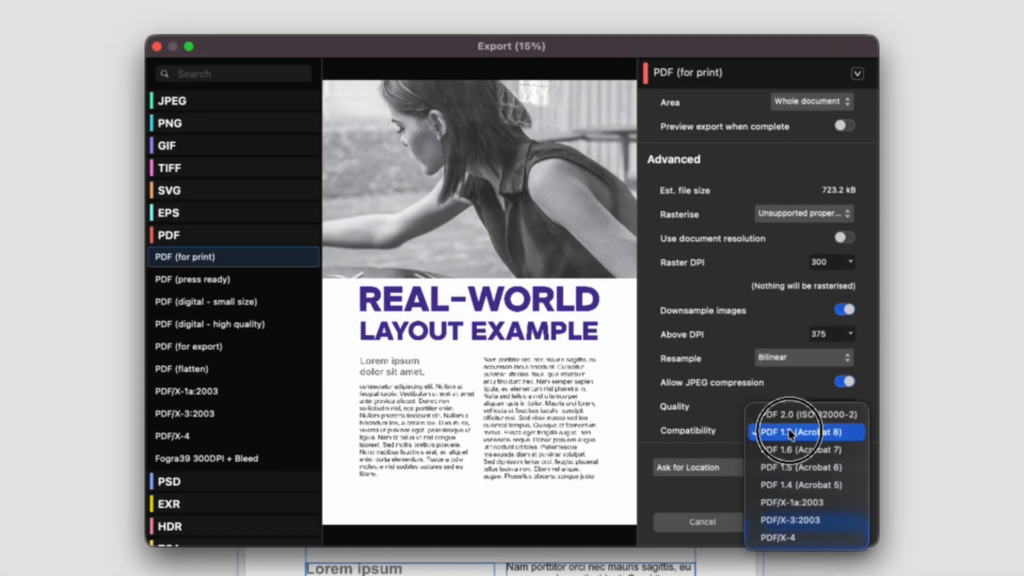
click(819, 509)
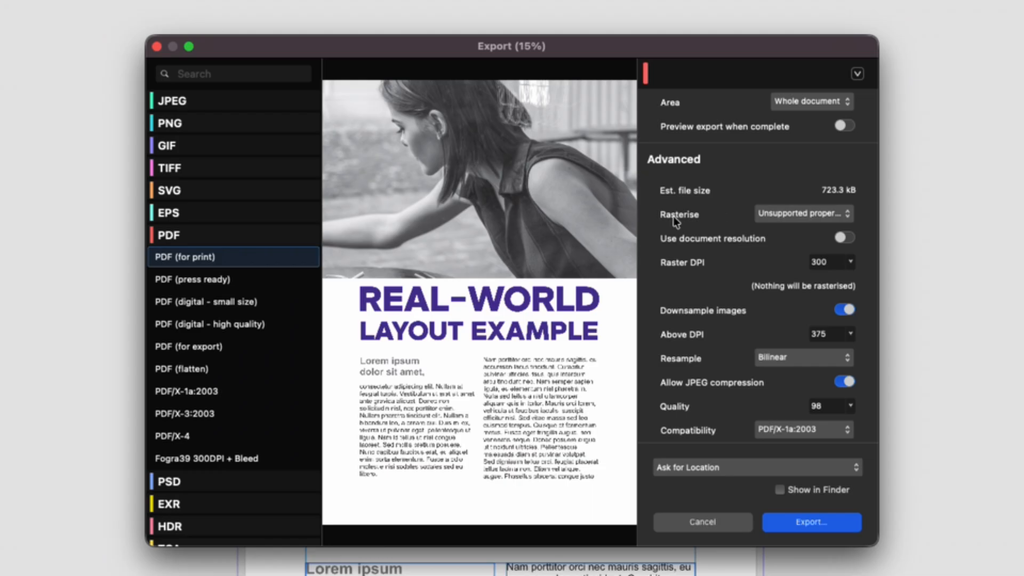
- Keep rasterising limited to unsupported properties and include the bleed in the PDF export
click(804, 214)
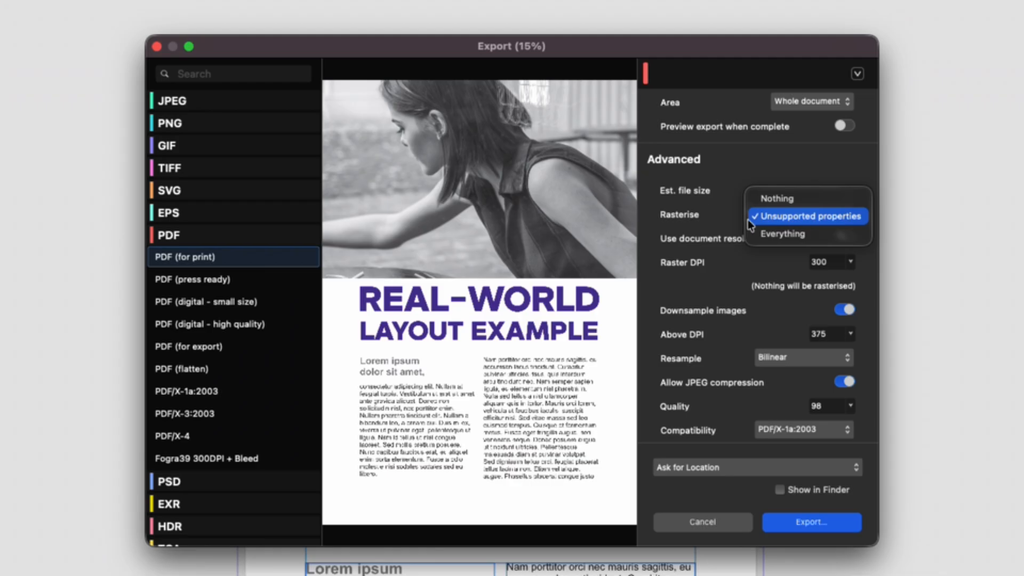
click(772, 218)
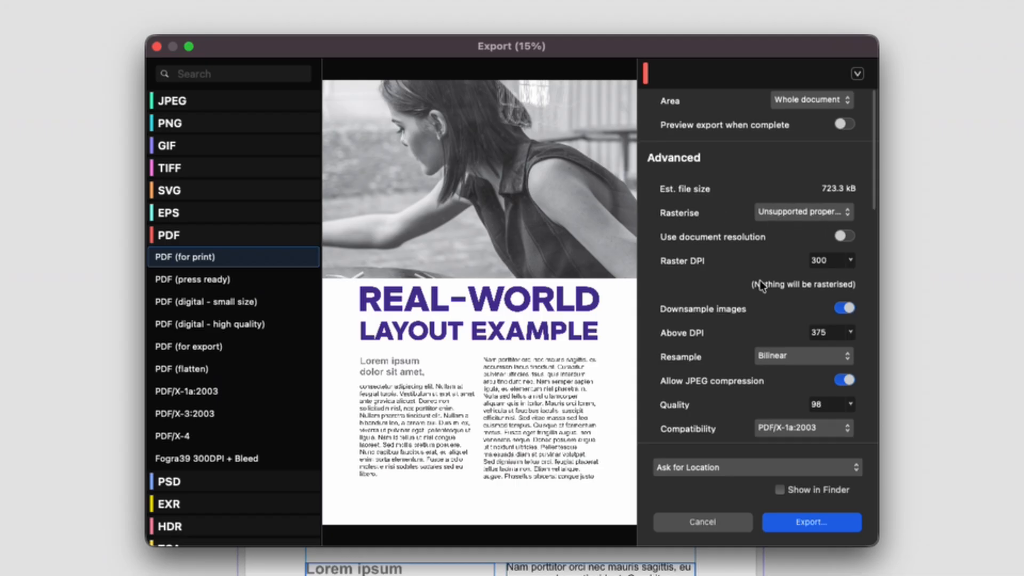
scroll(761, 282, down, 10)
scroll(762, 286, down, 3)
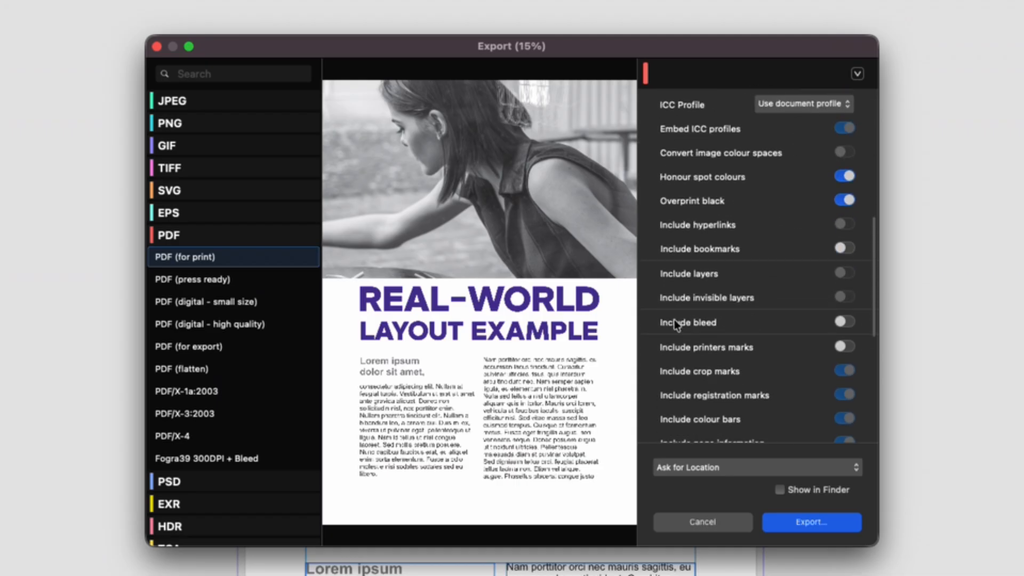
click(842, 321)
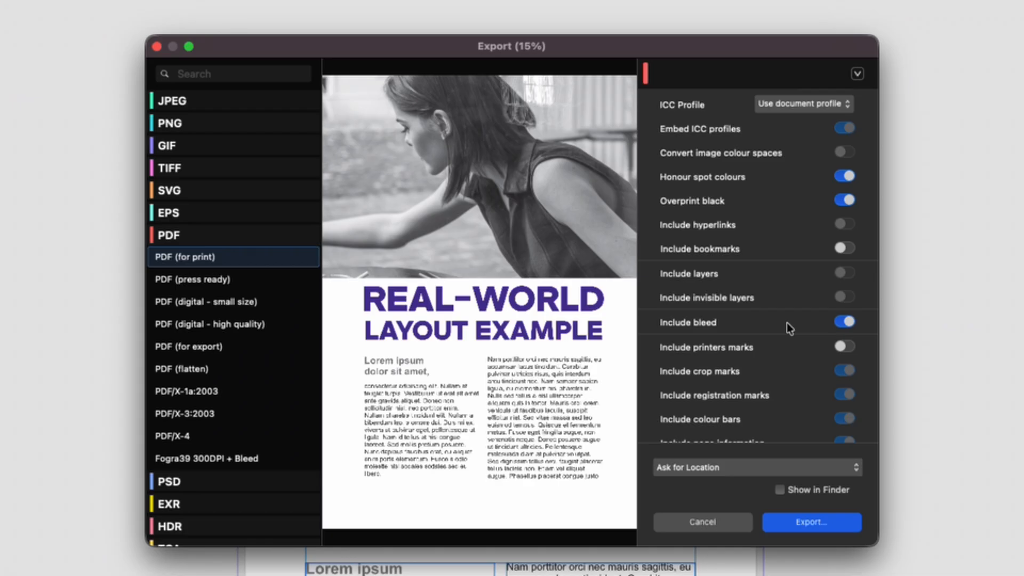
- Try out printers marks, and switch off page information, colour bars, registration marks, crop marks and the printers marks themselves
scroll(785, 322, down, 5)
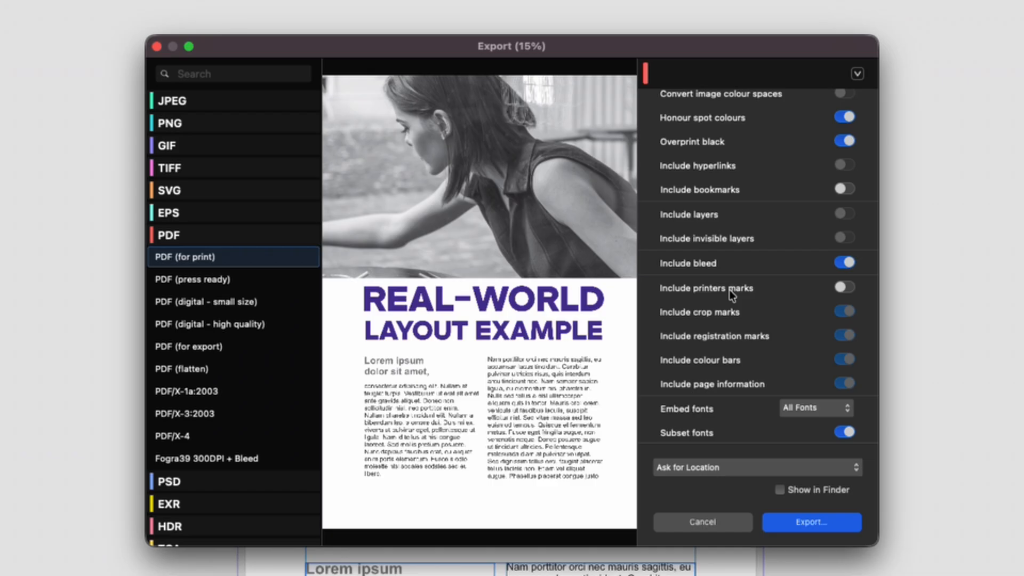
click(847, 288)
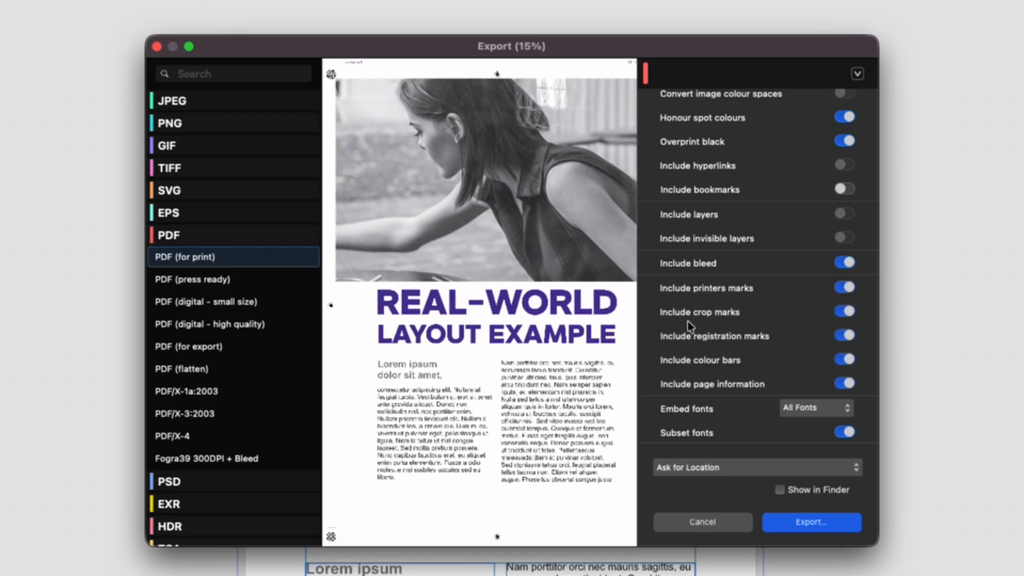
click(843, 382)
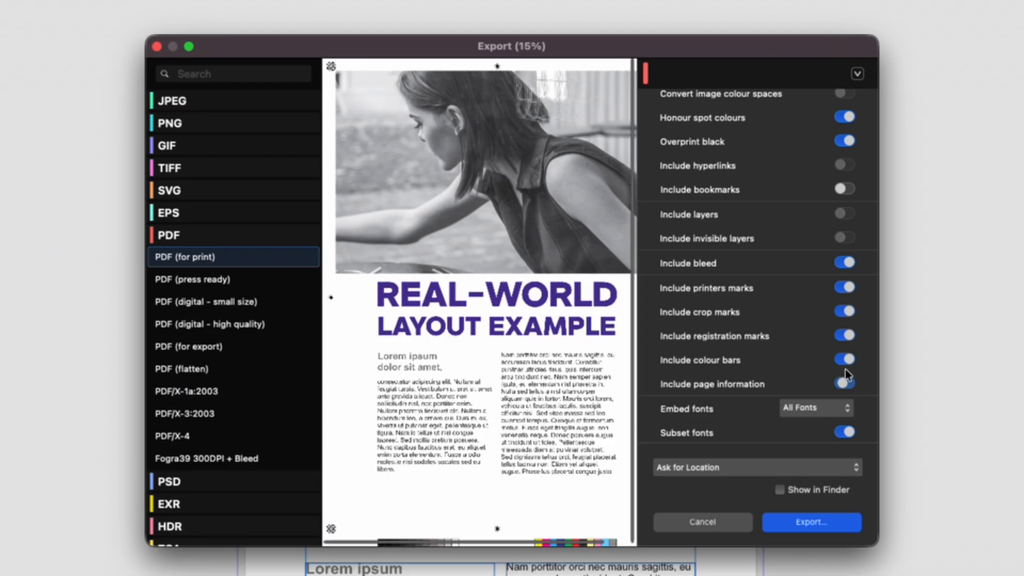
click(846, 359)
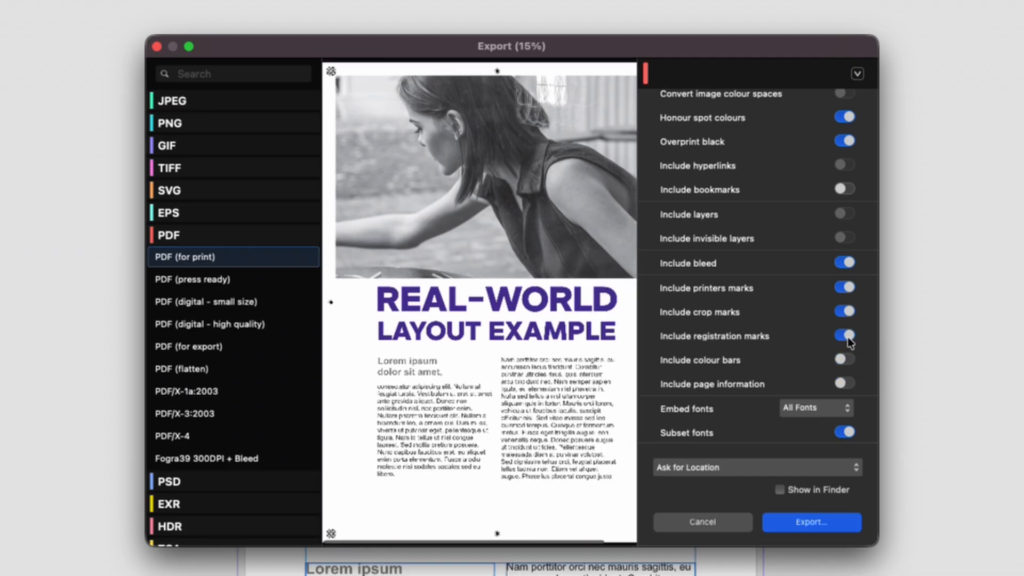
click(847, 336)
click(850, 311)
click(846, 287)
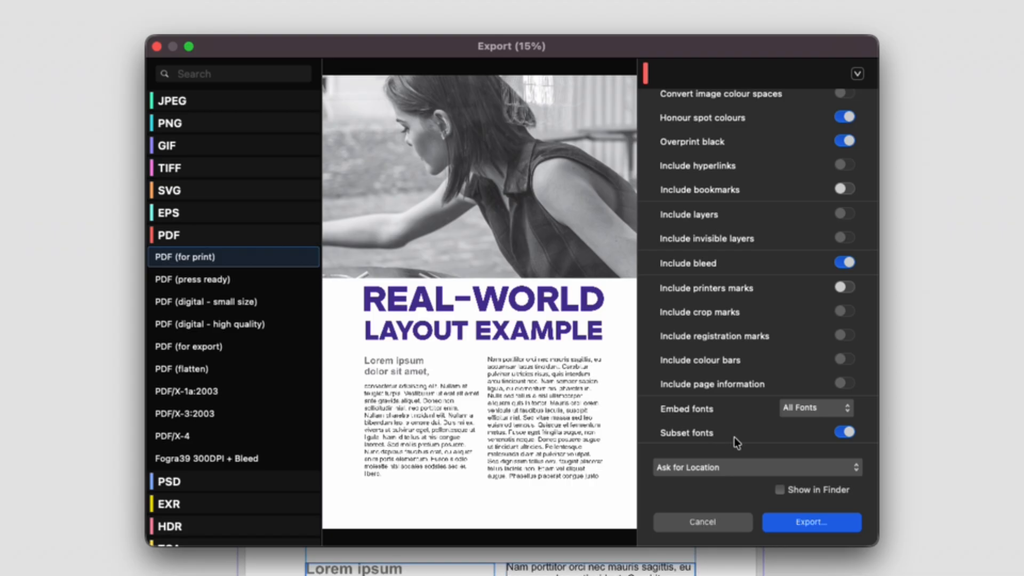
- Set the export's ICC profile to Coated FOGRA39 (ISO 12647-2:2004)
scroll(736, 443, down, 1)
scroll(736, 443, up, 5)
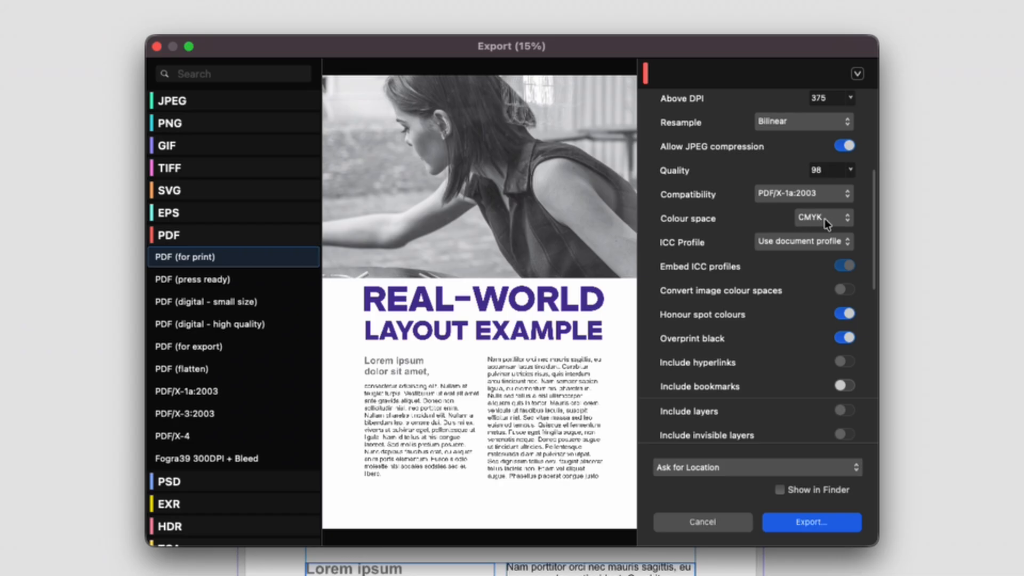
click(769, 242)
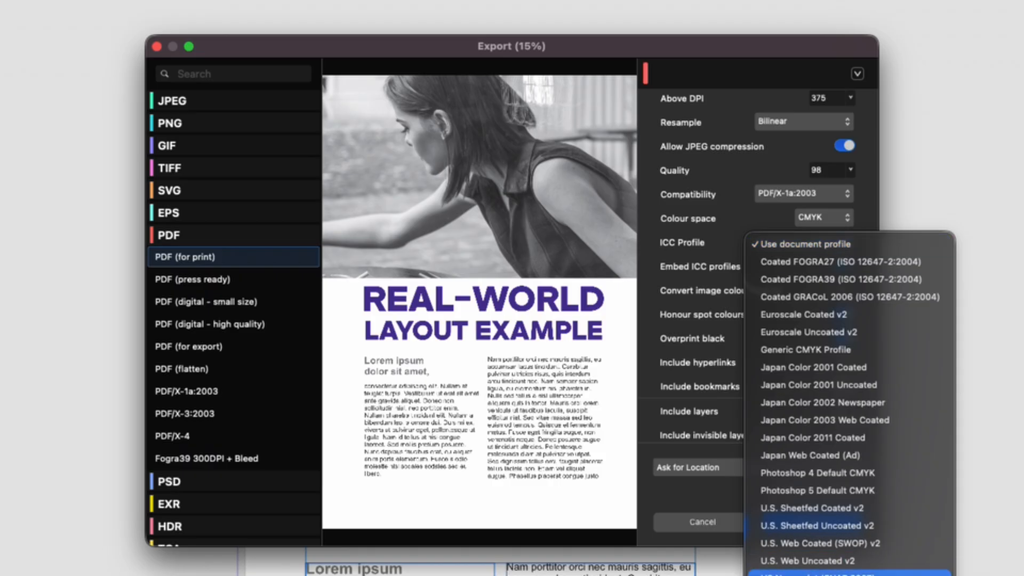
click(827, 280)
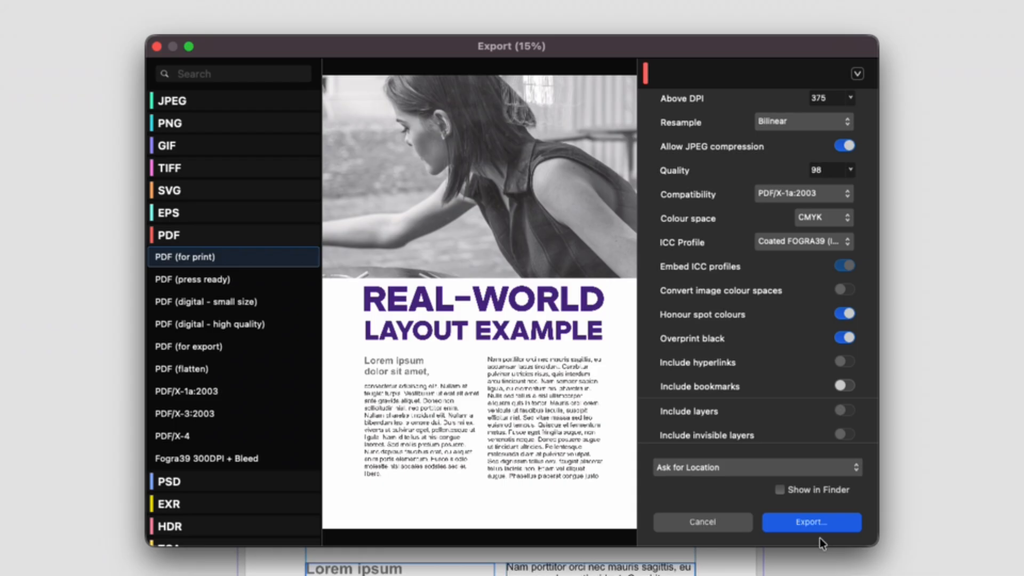
- Export the PDF with the file name SubKultura_210x297mm_3mmBleed
click(814, 522)
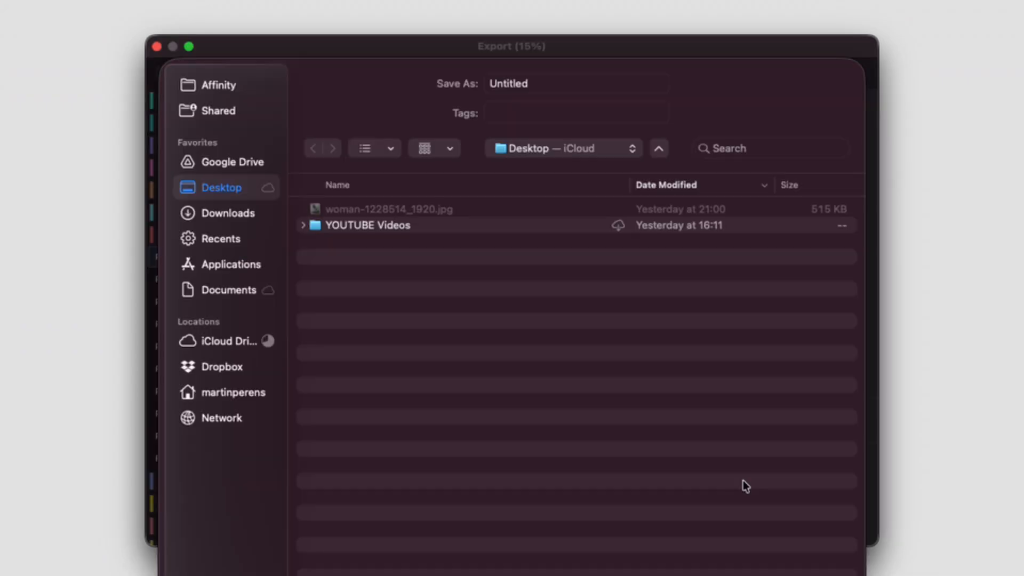
click(557, 82)
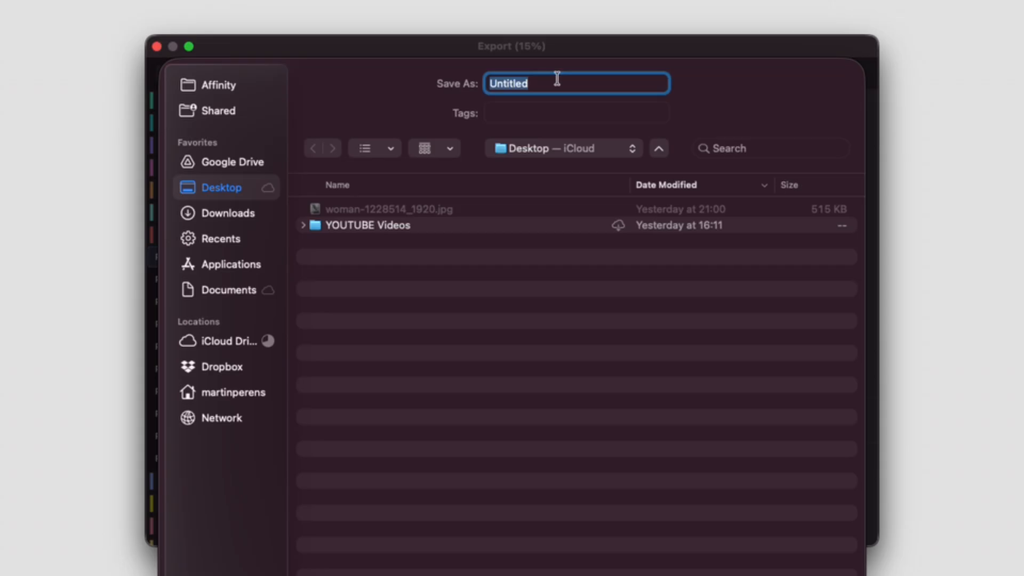
text(SubKultura_)
text(4A)
key(BackSpace)
key(BackSpace)
text(210x297)
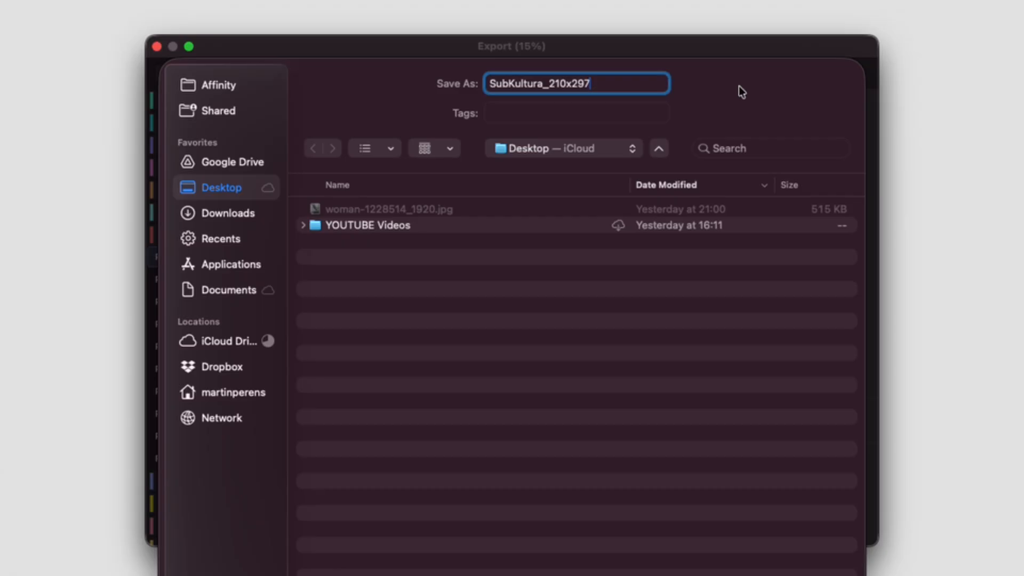
text(mm_3mmBleed)
click(662, 419)
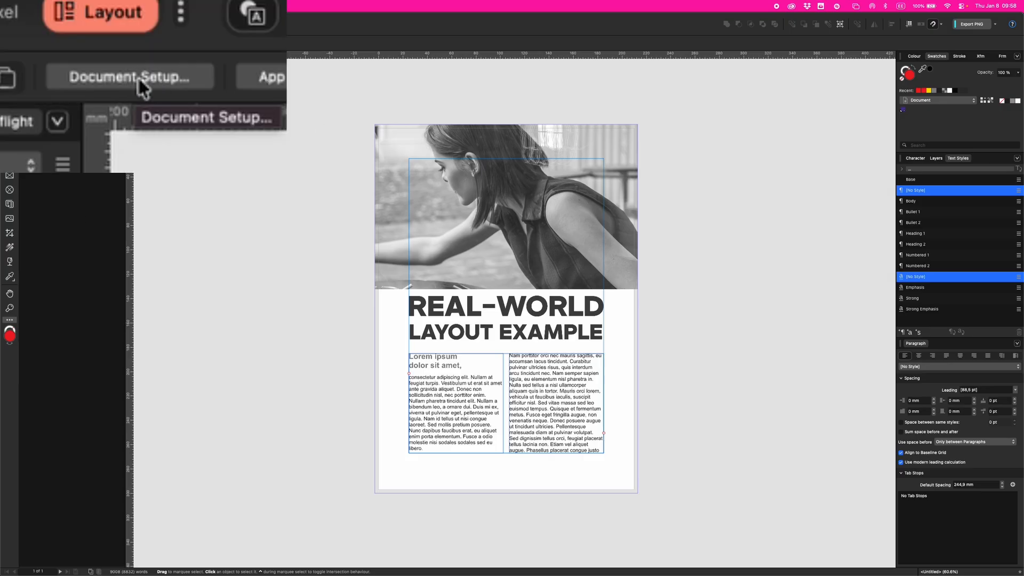
- Examine the resolution, page dimensions, colour and remaining settings in the document setup
click(138, 43)
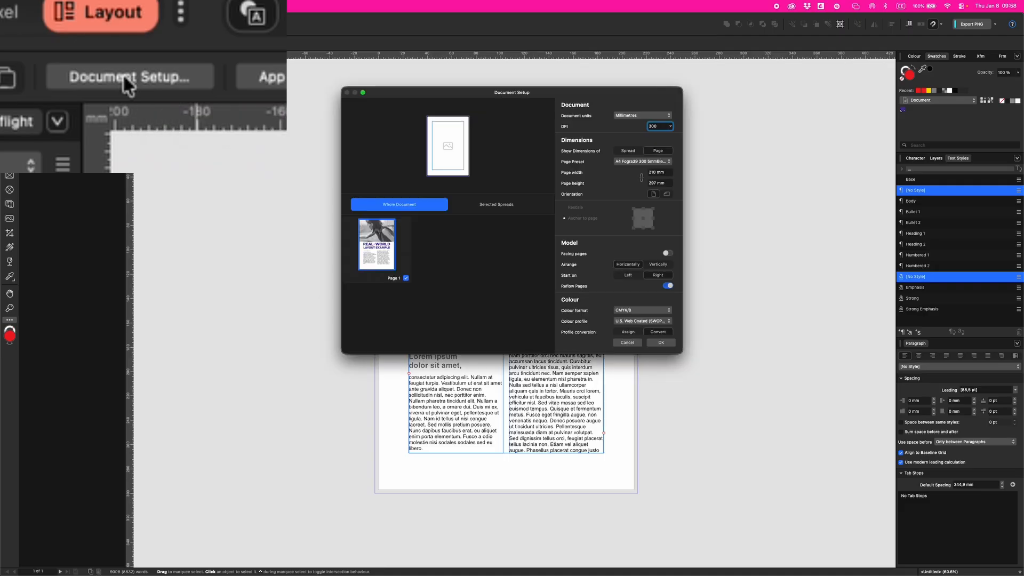
scroll(622, 253, down, 5)
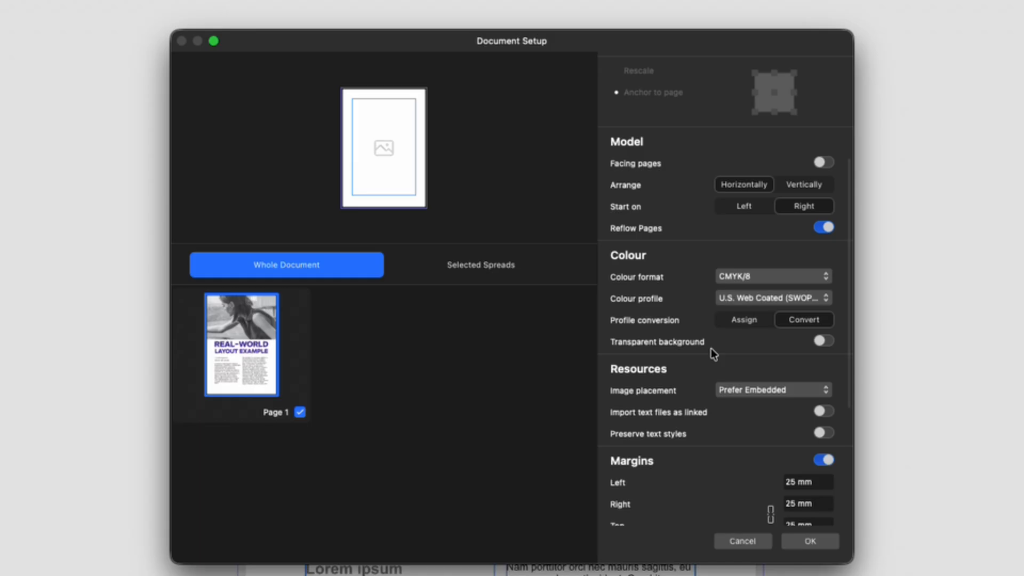
scroll(711, 348, down, 6)
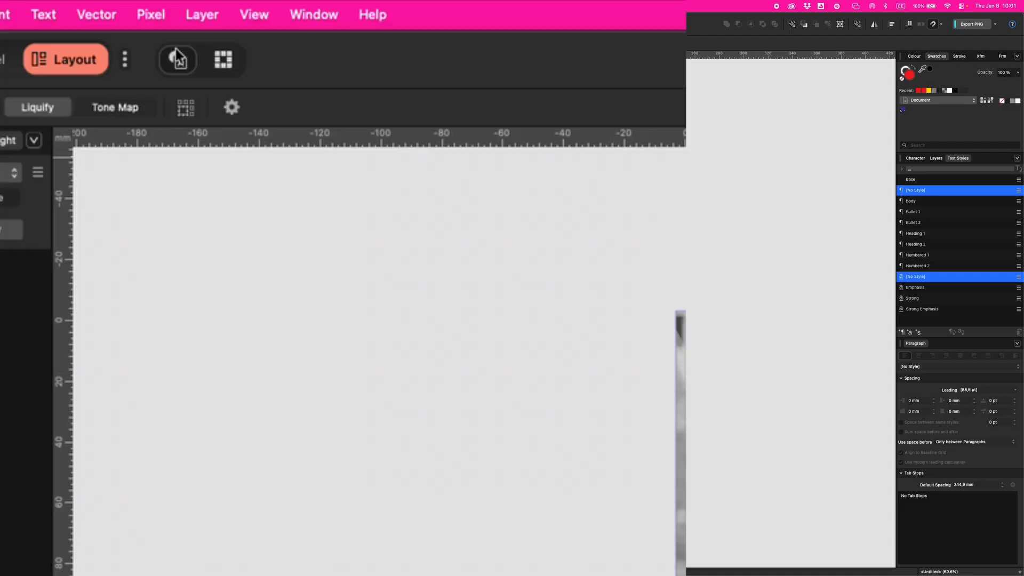
- Add a Soft Proof adjustment layer using the Coated FOGRA39 (ISO 12647-2:2004) proof profile
click(166, 8)
mouse_move(260, 166)
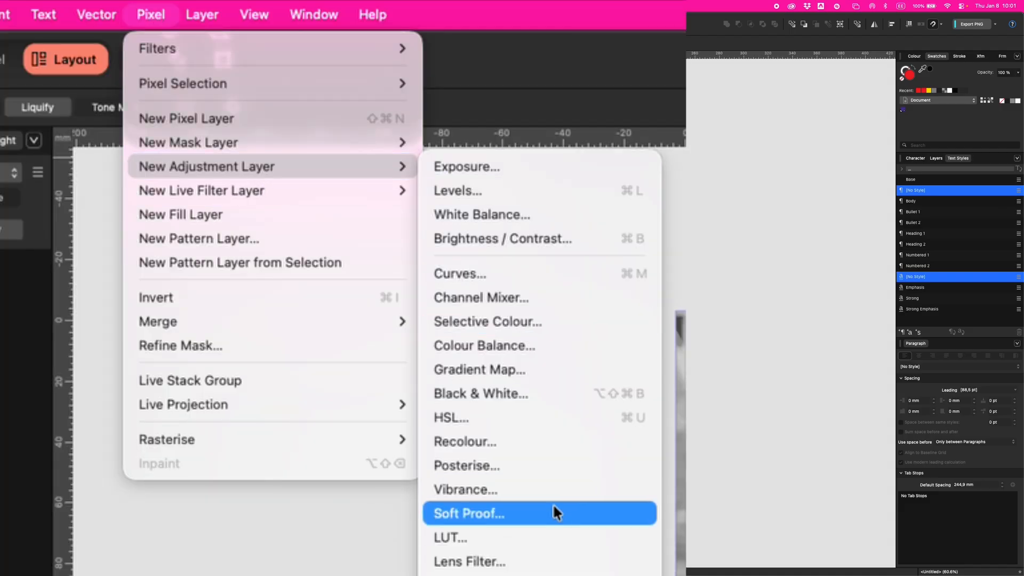
click(541, 509)
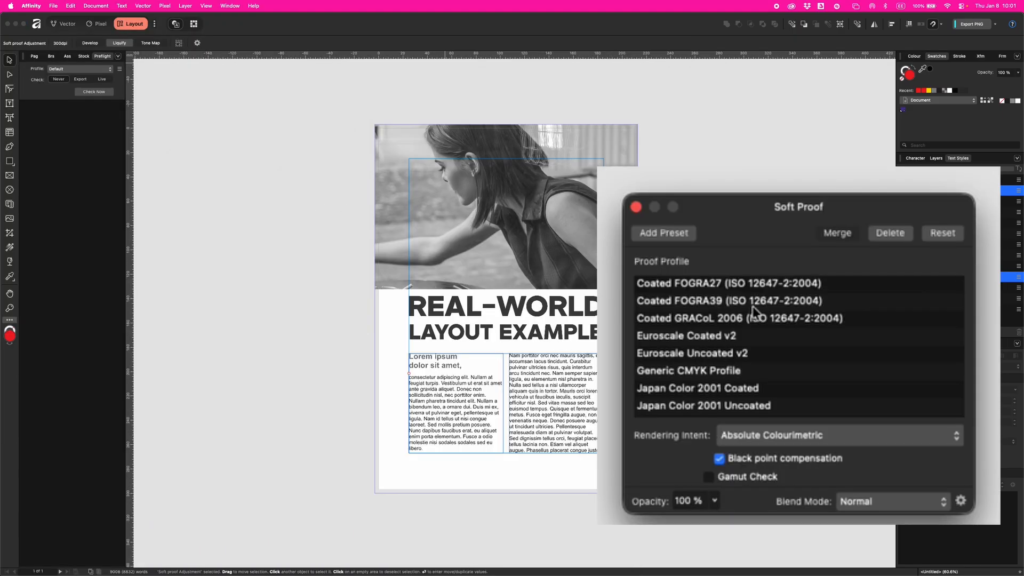
click(750, 301)
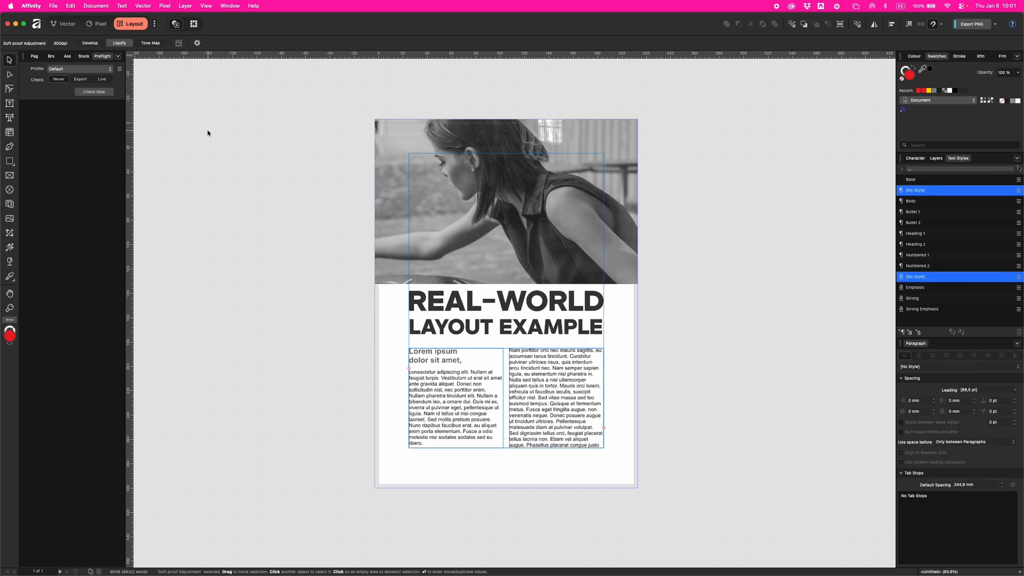
- Start a new export with the PDF (digital - small size) preset and choose RGB as the colour space
click(53, 6)
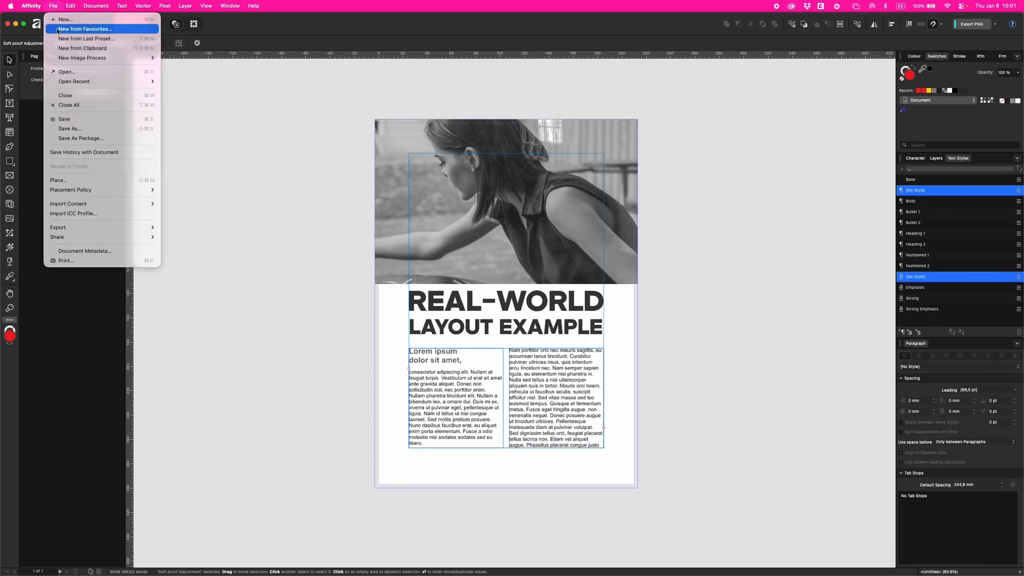
mouse_move(119, 229)
click(196, 230)
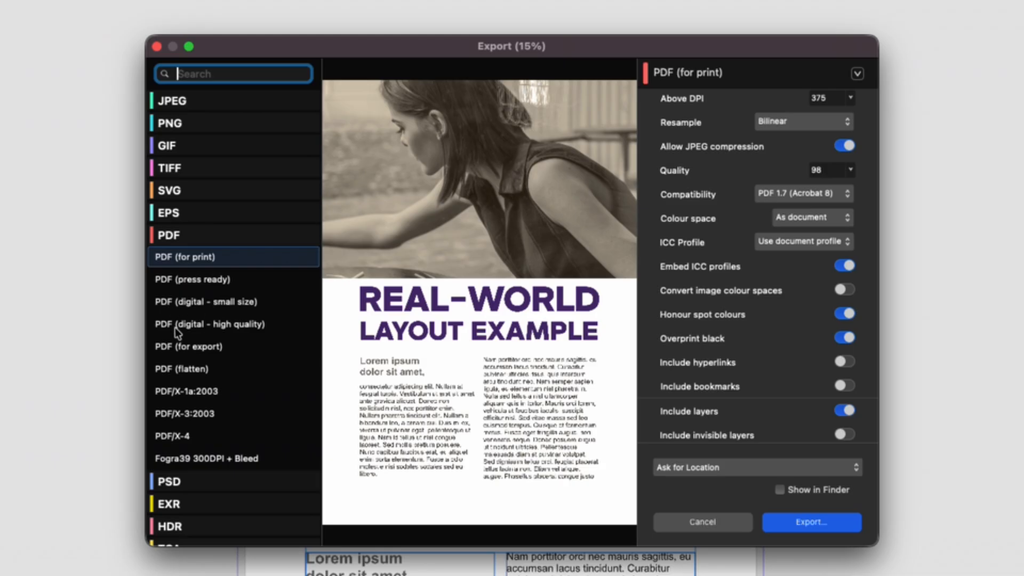
click(219, 303)
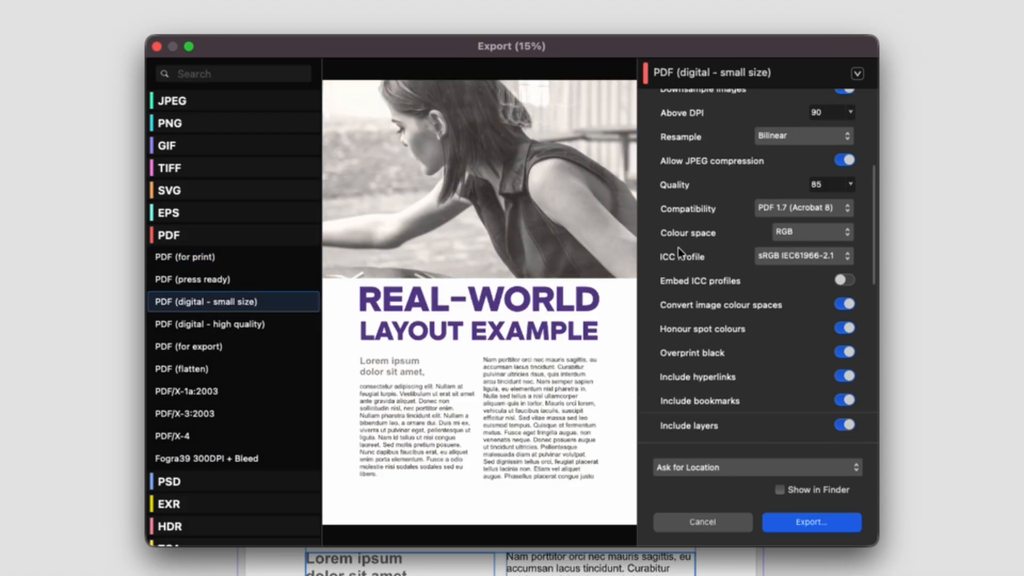
click(789, 235)
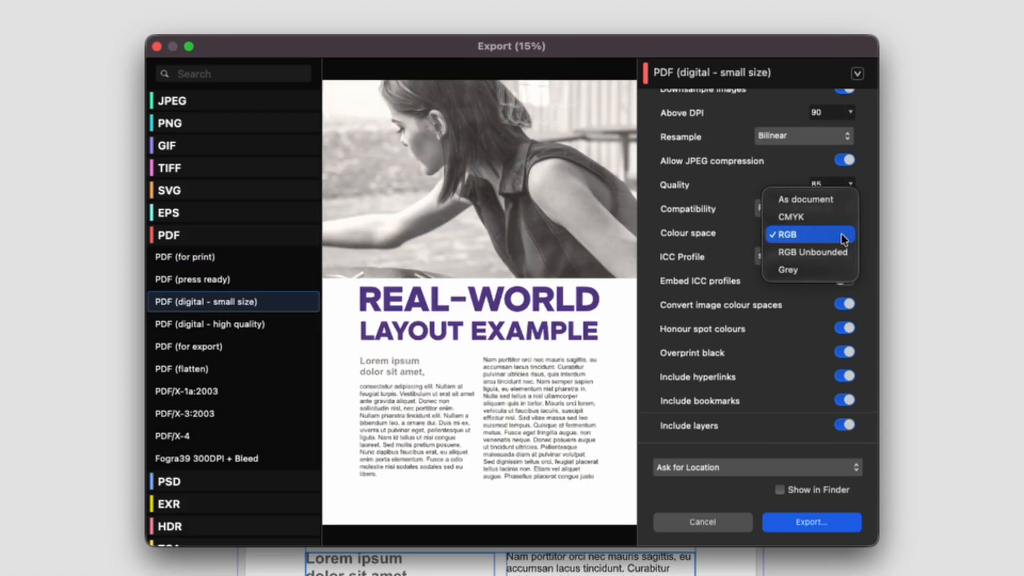
click(814, 235)
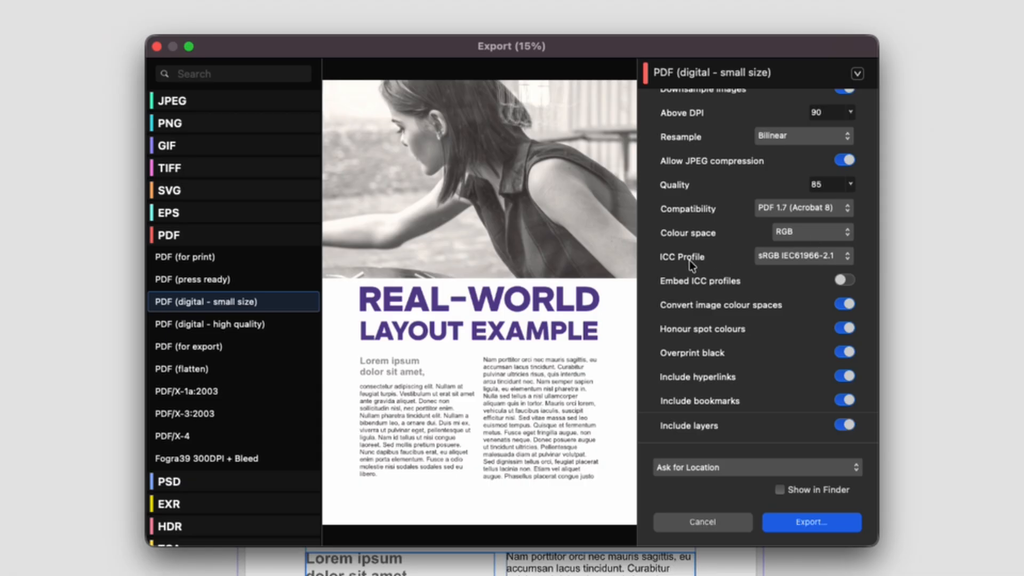
- Choose sRGB IEC61966-2.1 as the digital PDF's ICC profile and return to its resolution settings
click(810, 257)
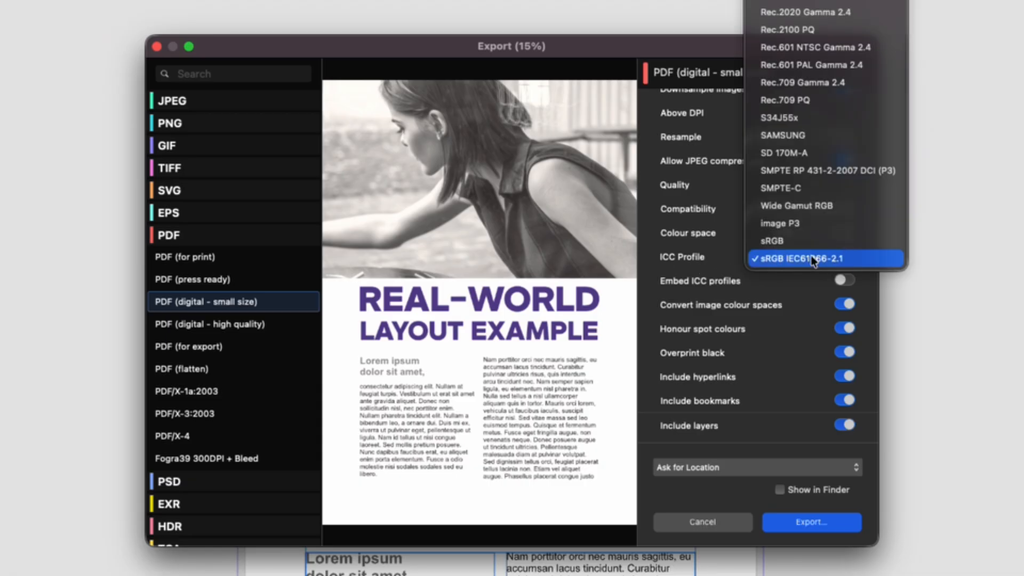
scroll(821, 21, up, 8)
click(821, 16)
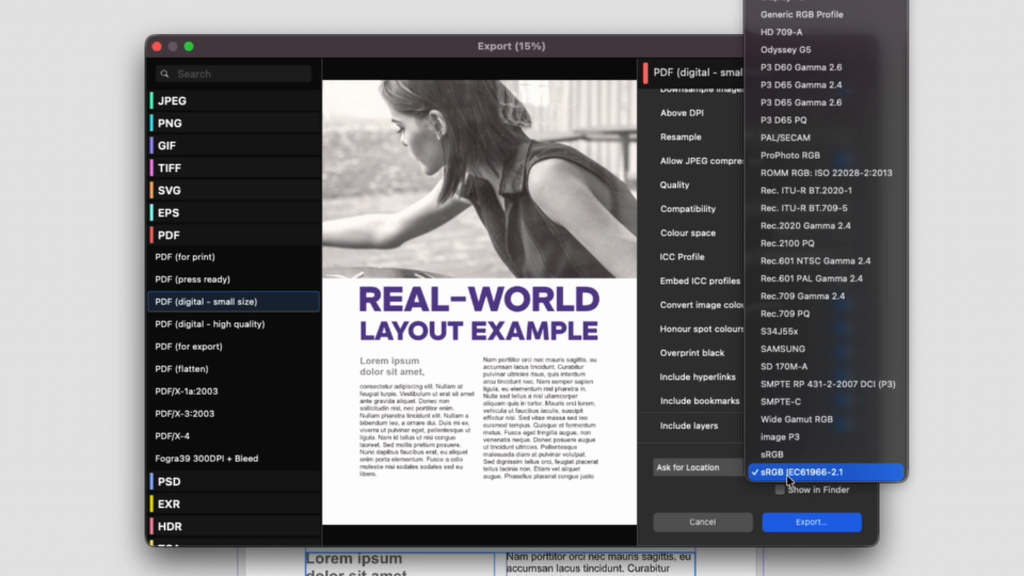
click(821, 472)
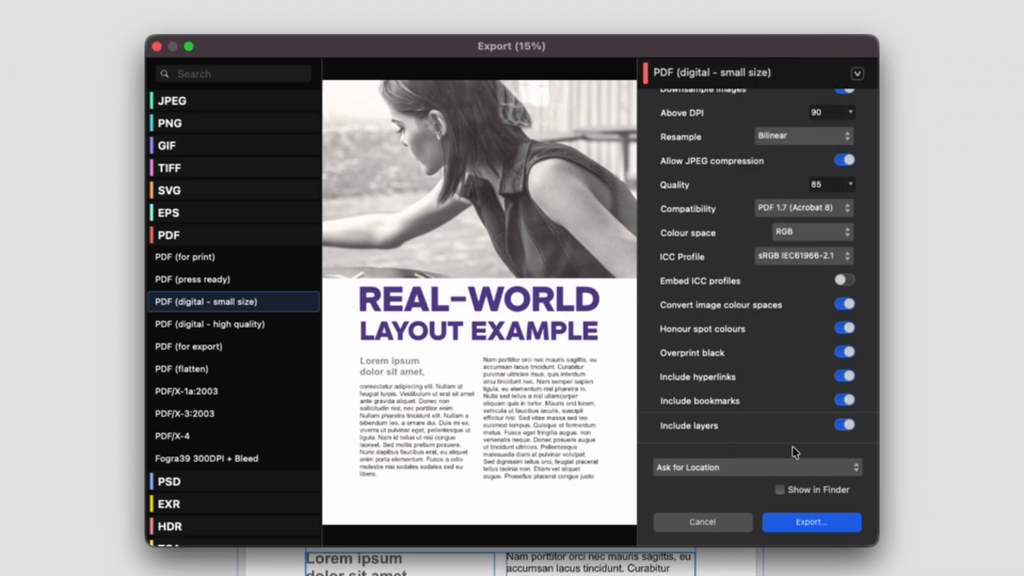
scroll(693, 192, up, 4)
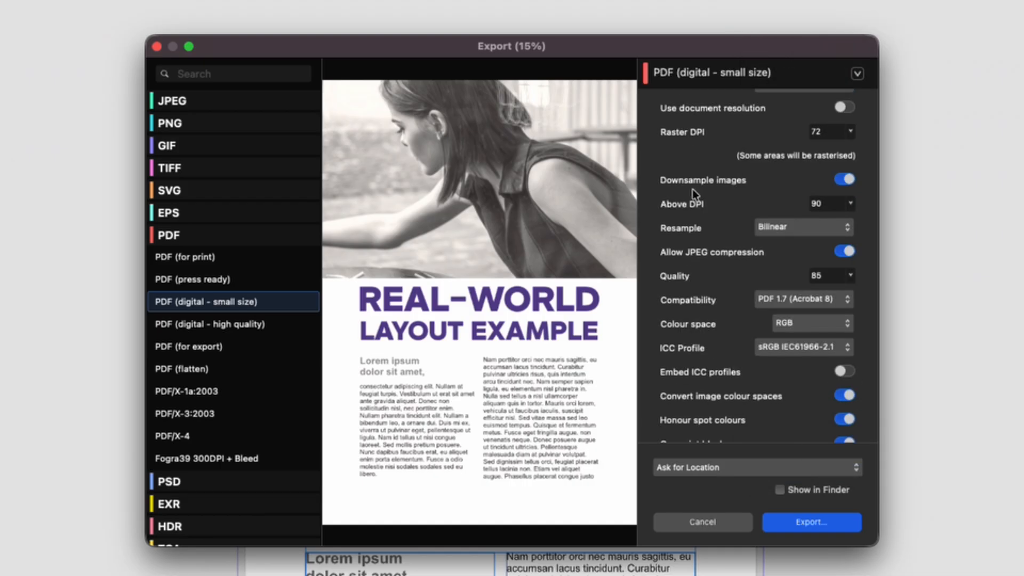
- Set the digital PDF to downsample images above 144 DPI and check its compression, colour, marks and font settings
click(851, 204)
drag(853, 222, 861, 220)
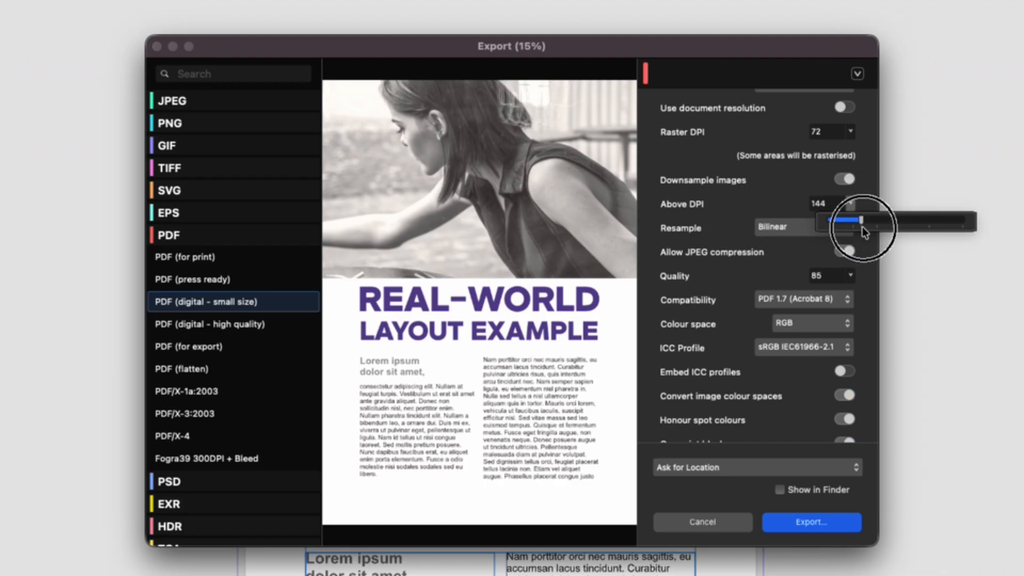
scroll(706, 231, up, 1)
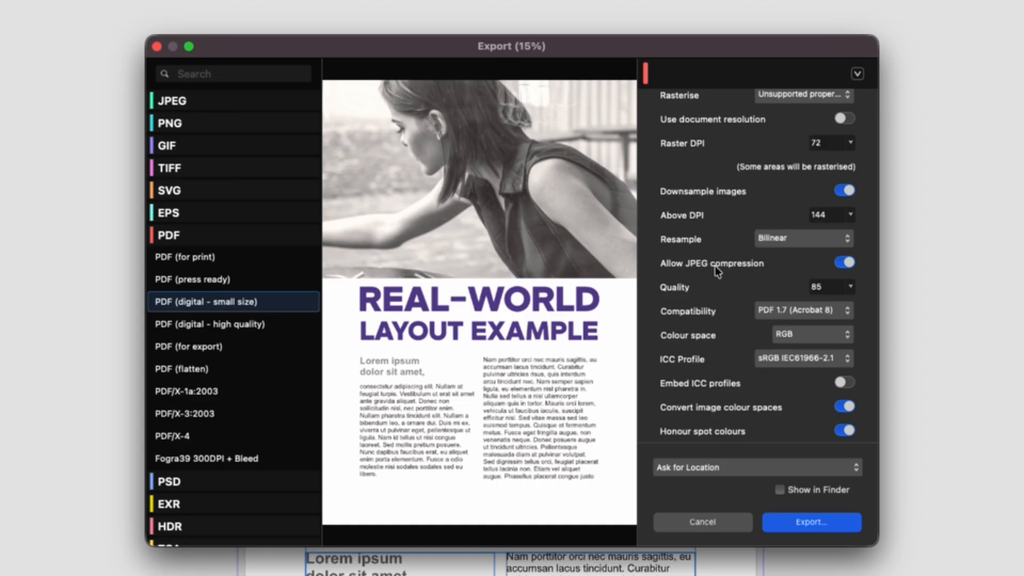
scroll(717, 269, down, 6)
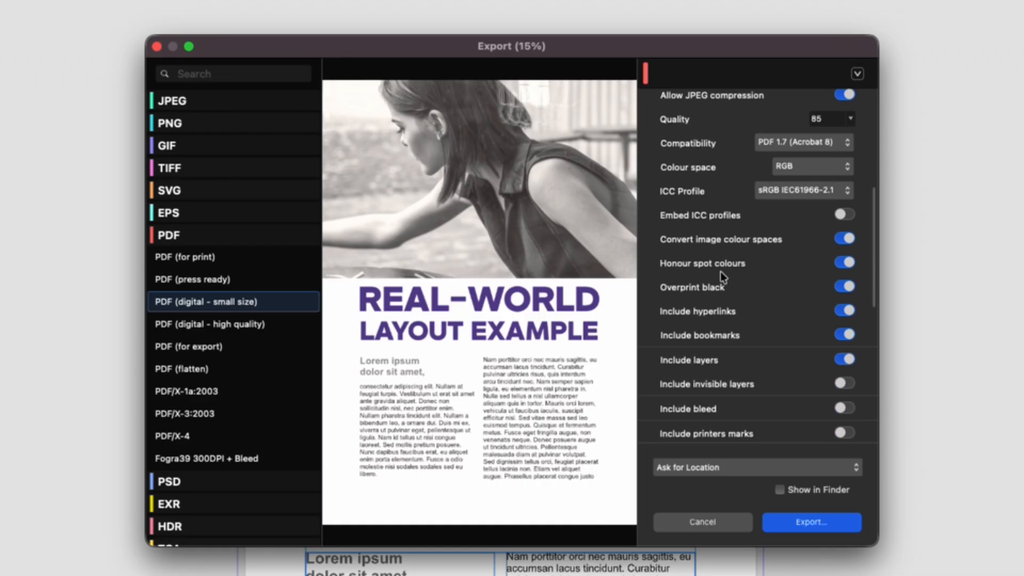
scroll(720, 273, down, 11)
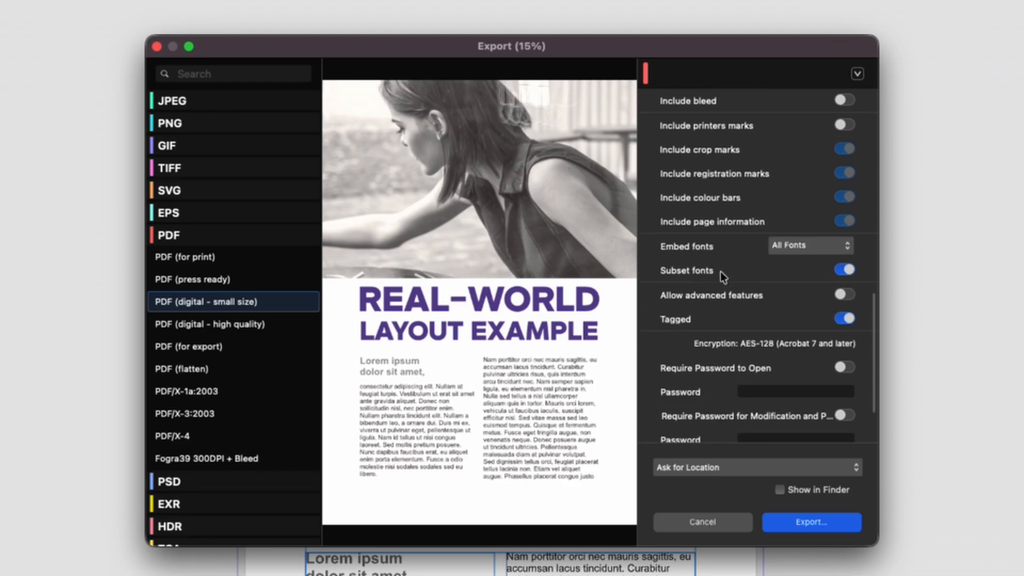
- Export the small digital PDF to the Desktop under the file name SubKultura_A4
scroll(721, 271, up, 5)
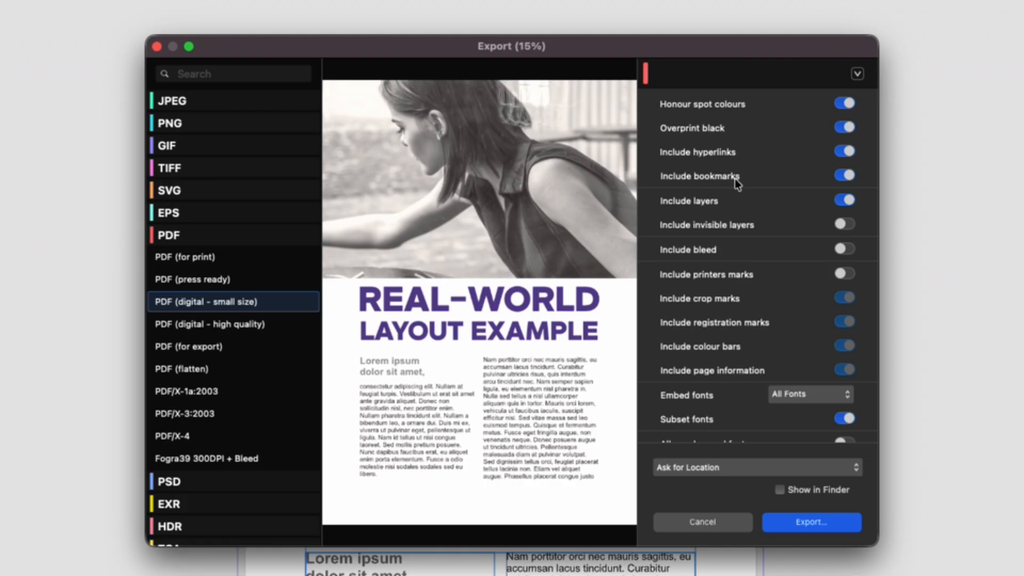
click(808, 522)
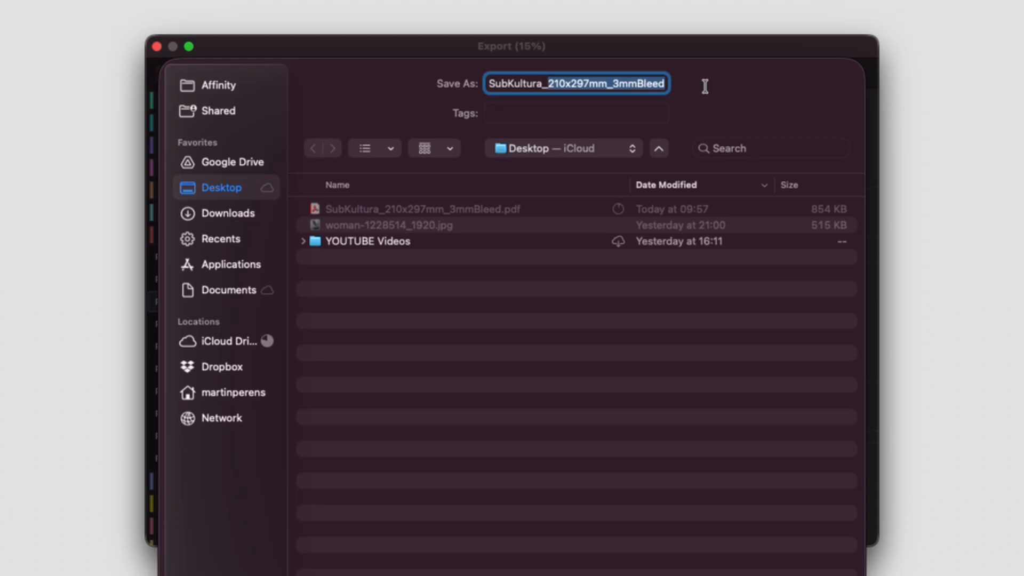
text(A4)
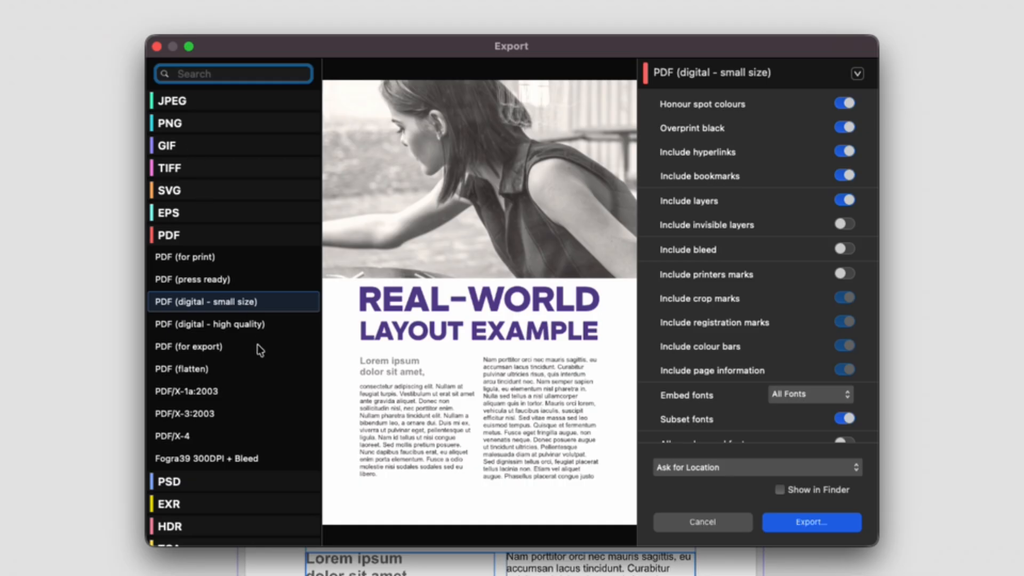
- Choose the PDF/X-1a:2003 export preset and set its ICC profile to Coated FOGRA39 (ISO 12647-2:2004)
scroll(258, 344, down, 5)
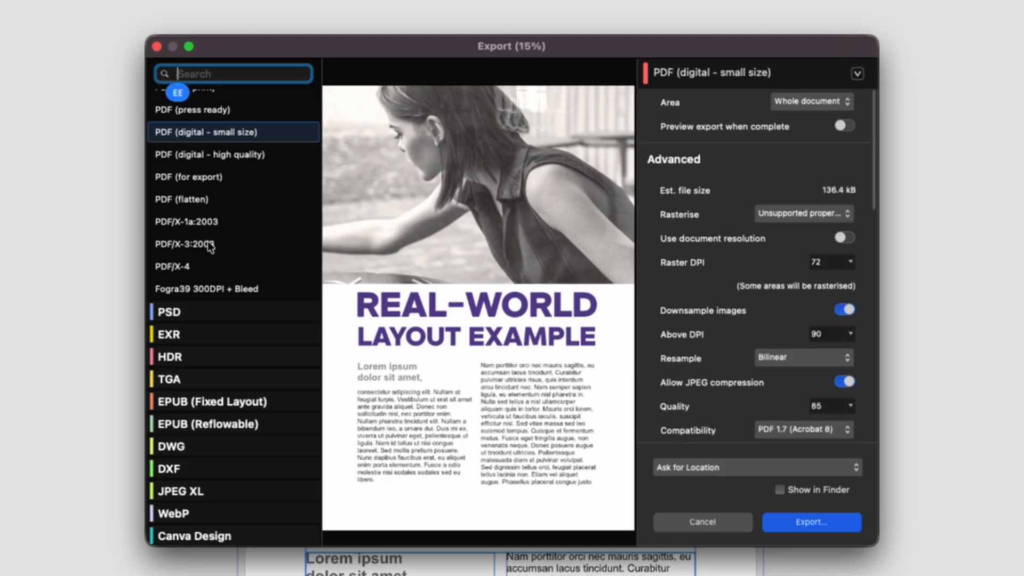
click(187, 222)
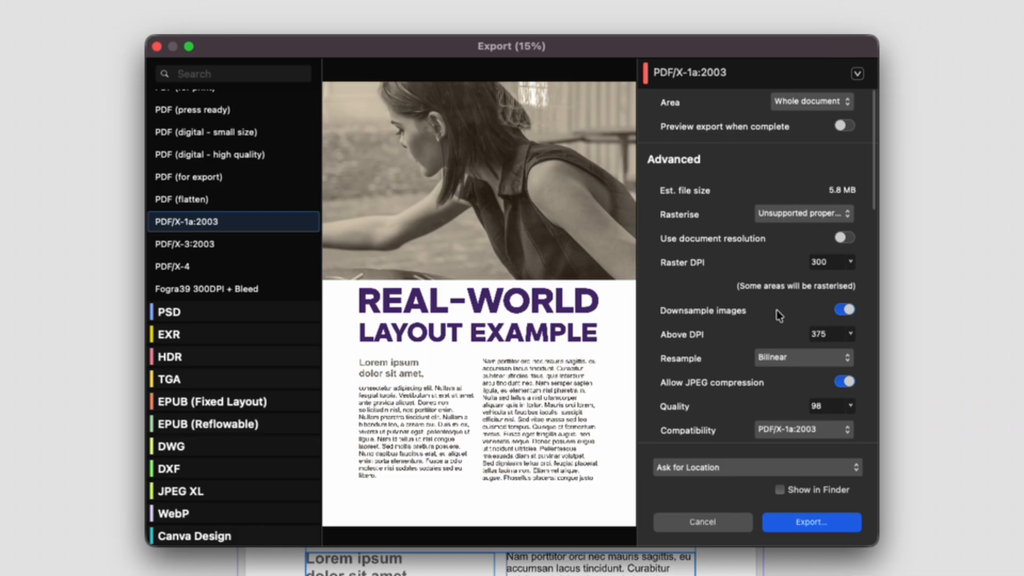
scroll(776, 309, down, 3)
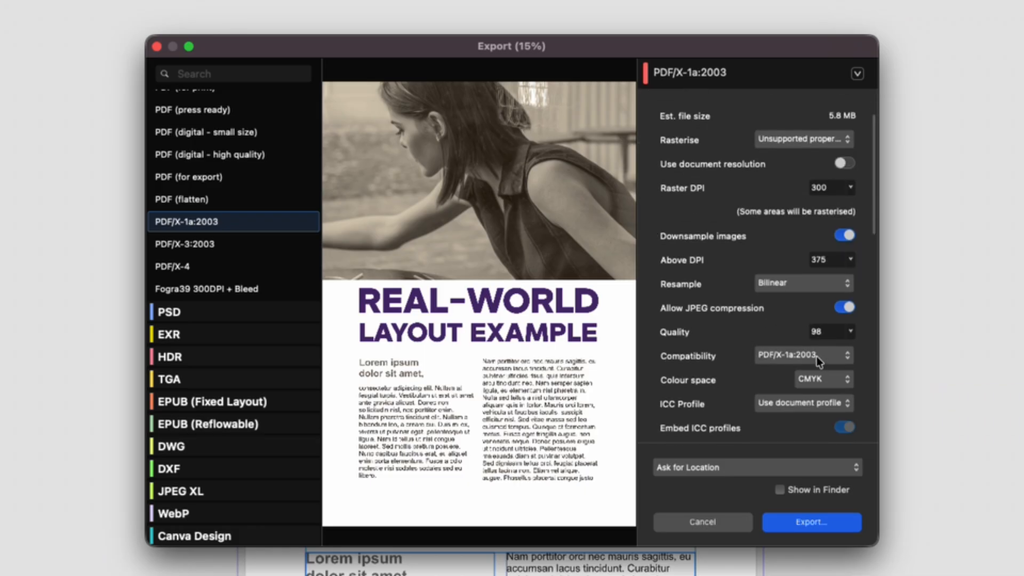
click(803, 403)
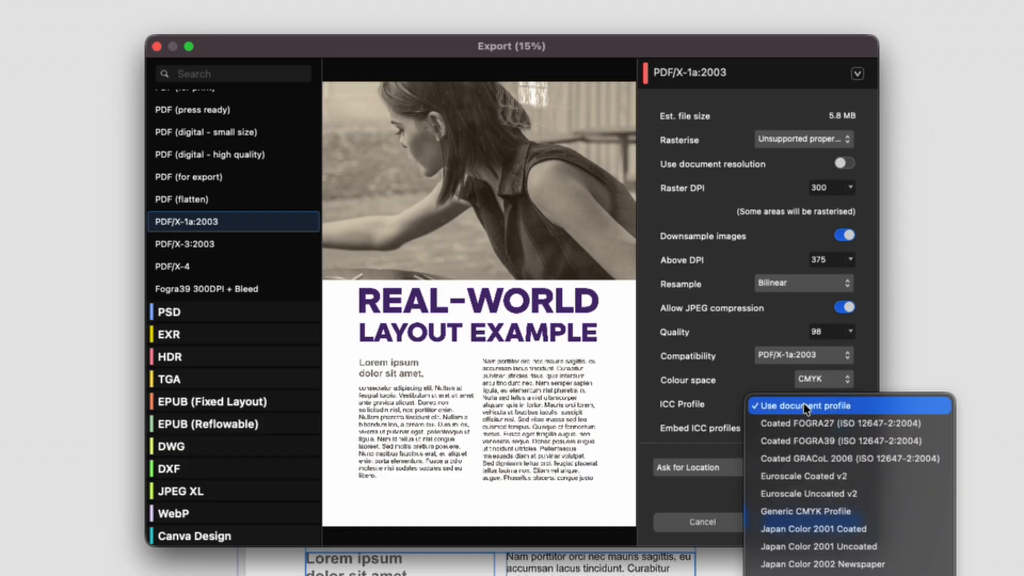
click(817, 422)
scroll(744, 379, down, 3)
click(804, 268)
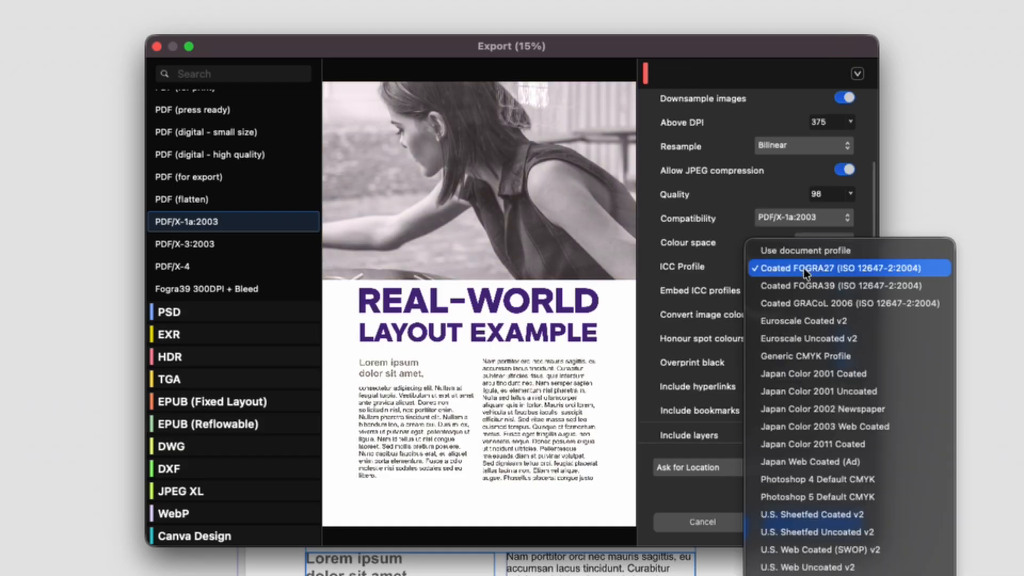
click(808, 288)
- Include the bleed in the PDF/X-1a:2003 export
scroll(744, 283, down, 3)
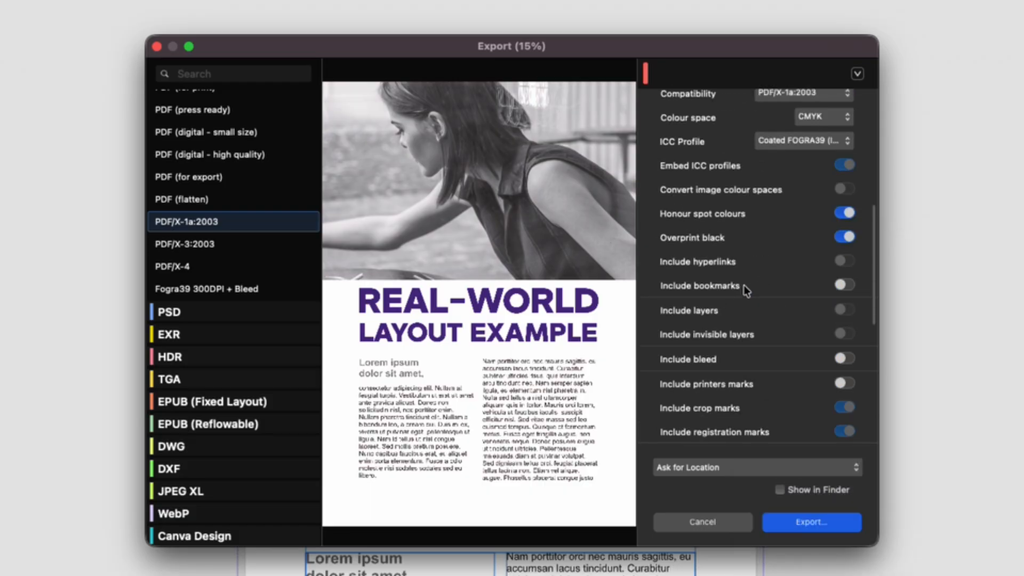
scroll(743, 284, down, 5)
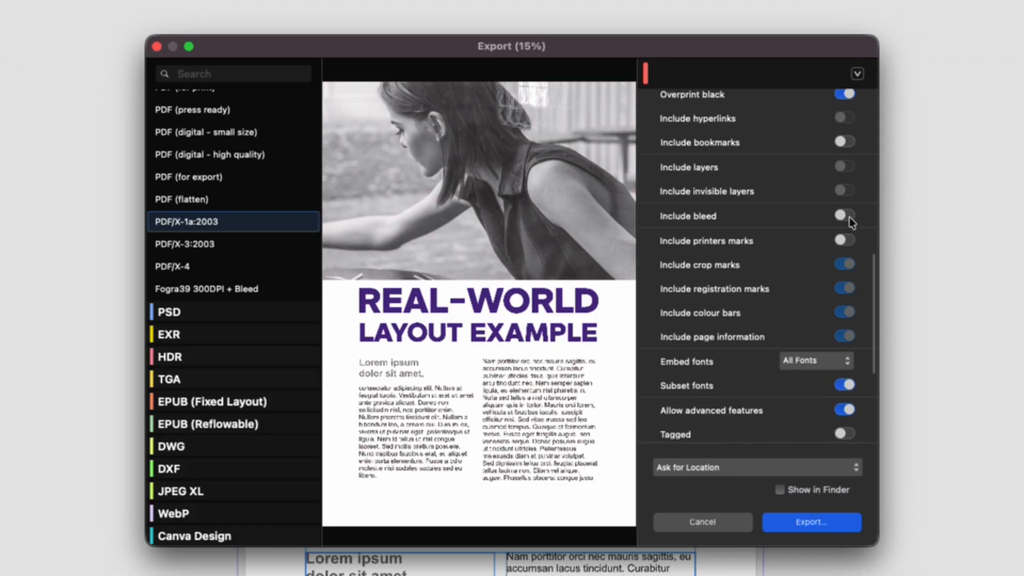
click(848, 218)
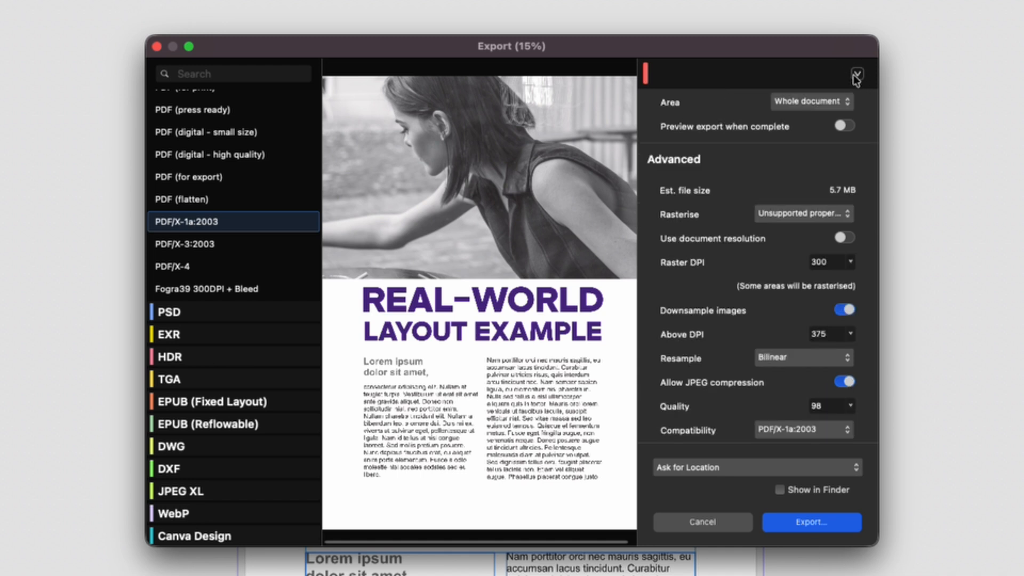
click(858, 74)
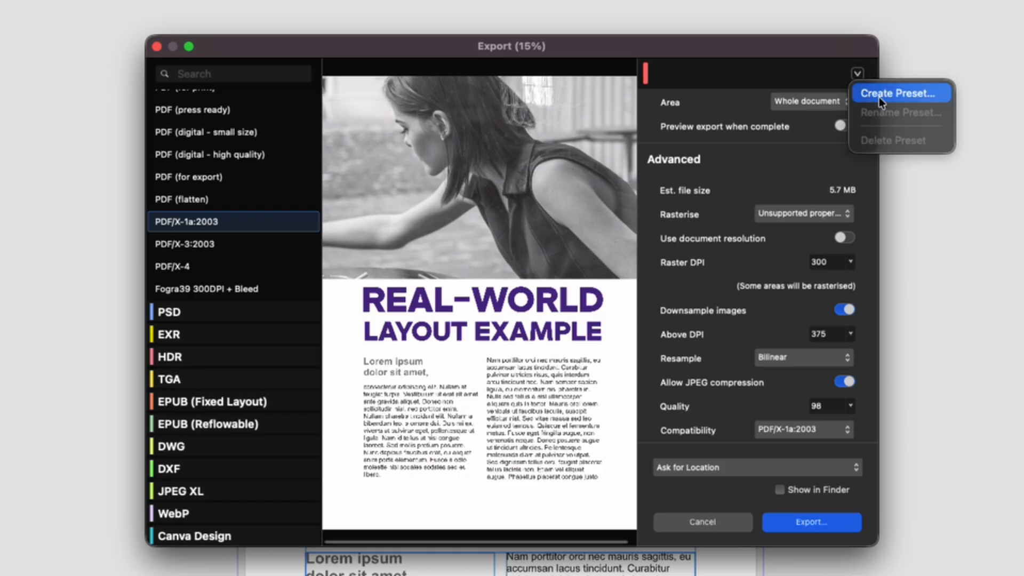
click(890, 95)
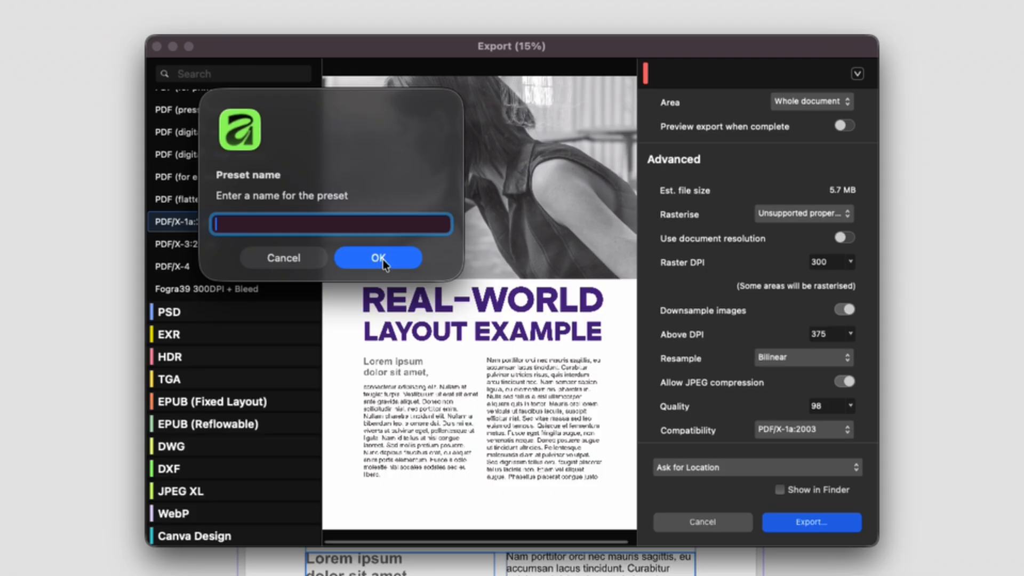
click(283, 257)
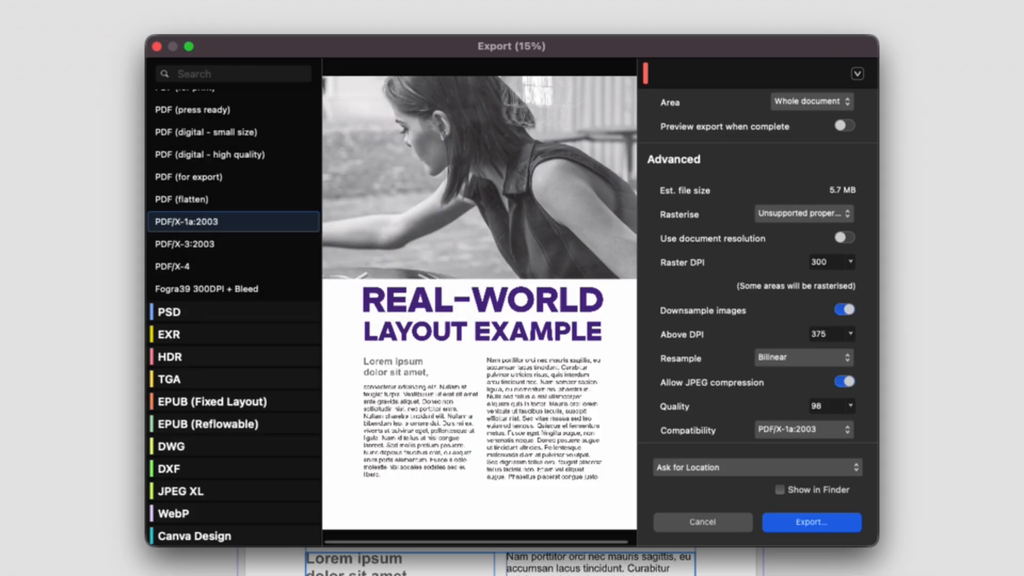